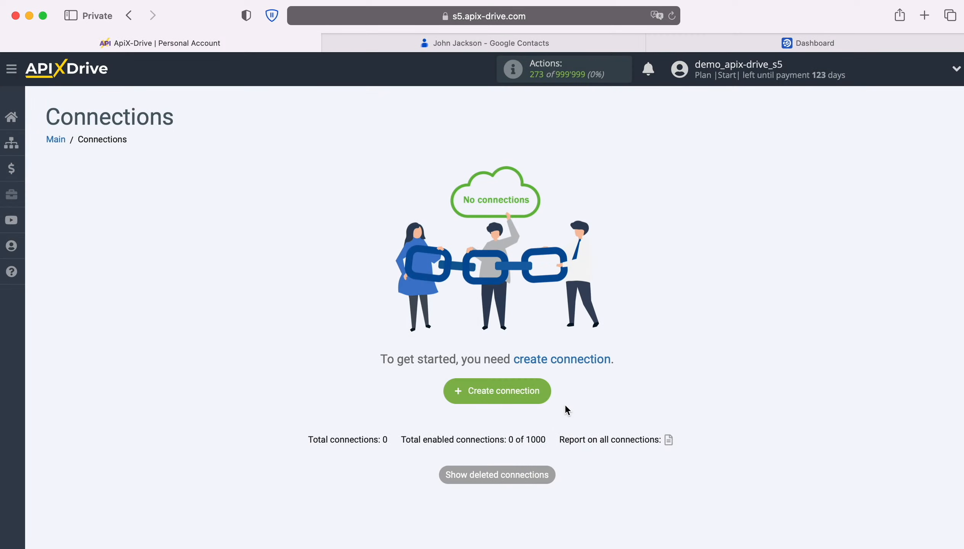
Step: Create a new connection and choose Google Contacts as the data source system
{"action": "left_click", "coordinate": [548, 389]}
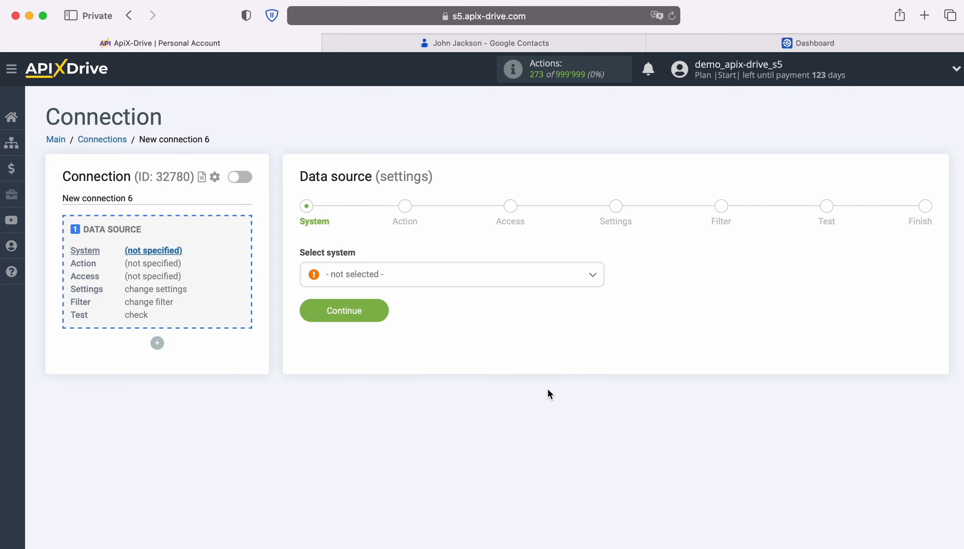
{"action": "left_click", "coordinate": [437, 277]}
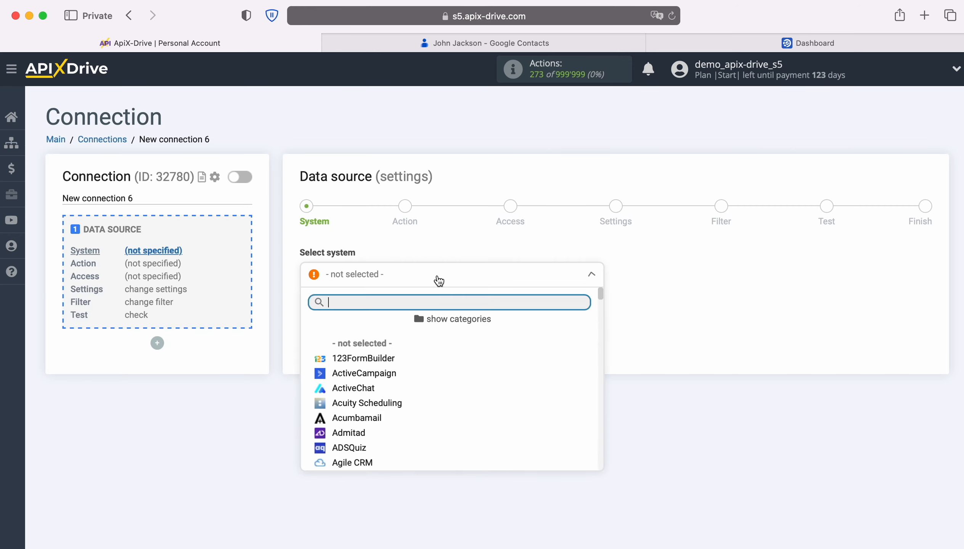
{"action": "scroll", "coordinate": [503, 394], "scroll_direction": "down", "scroll_amount": 8}
{"action": "scroll", "coordinate": [514, 397], "scroll_direction": "down", "scroll_amount": 12}
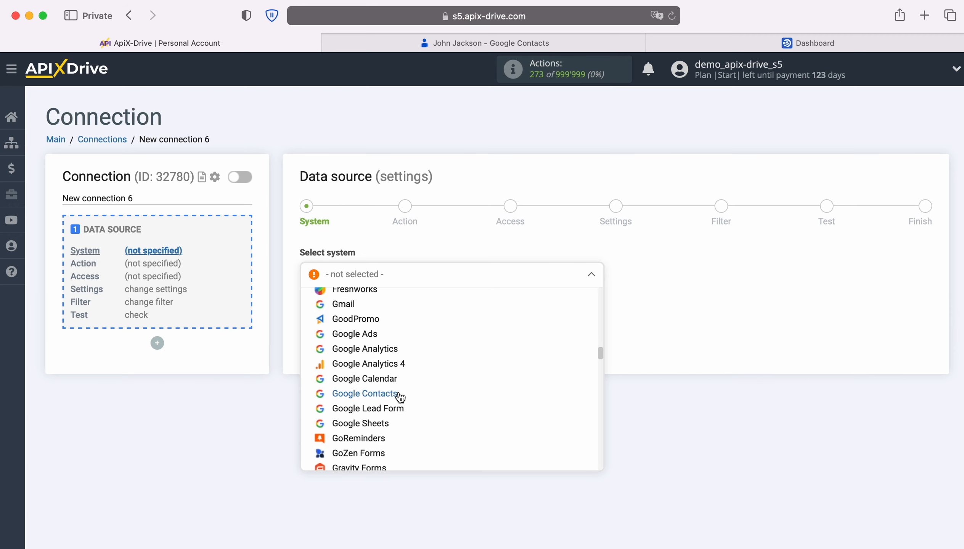
{"action": "left_click", "coordinate": [397, 395]}
{"action": "left_click", "coordinate": [386, 310]}
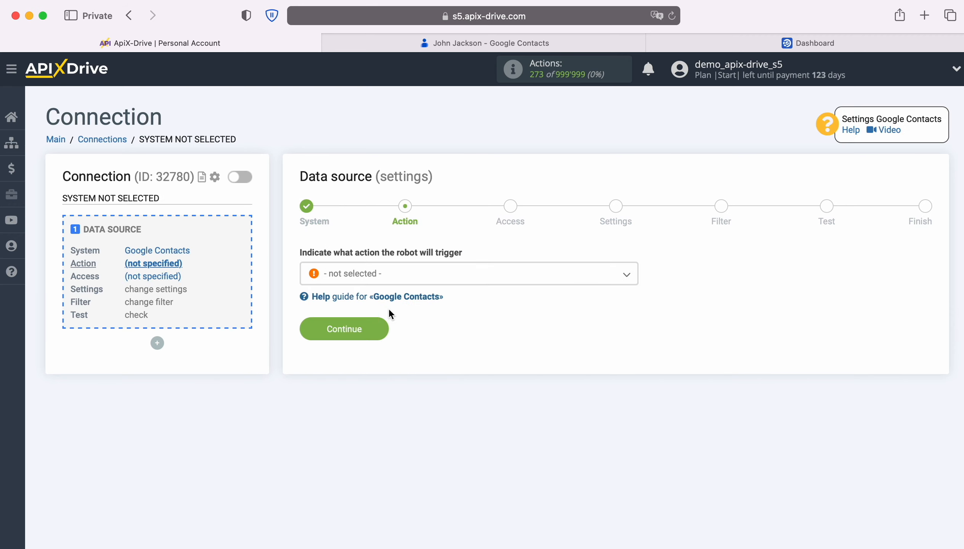
Step: Set the data source action to Get CONTACTS (new / modified) and continue to the access stage
{"action": "left_click", "coordinate": [456, 274]}
{"action": "left_click", "coordinate": [431, 339]}
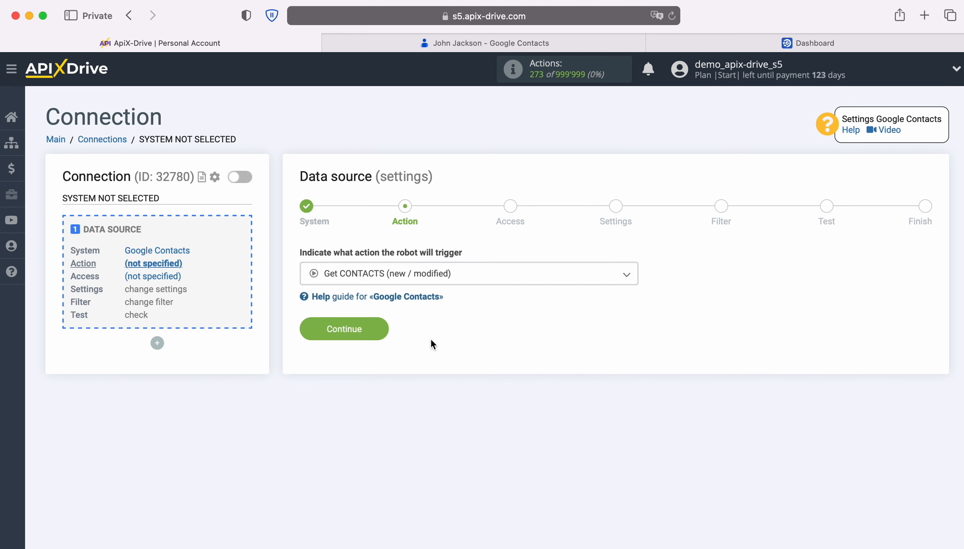
{"action": "left_click", "coordinate": [373, 335]}
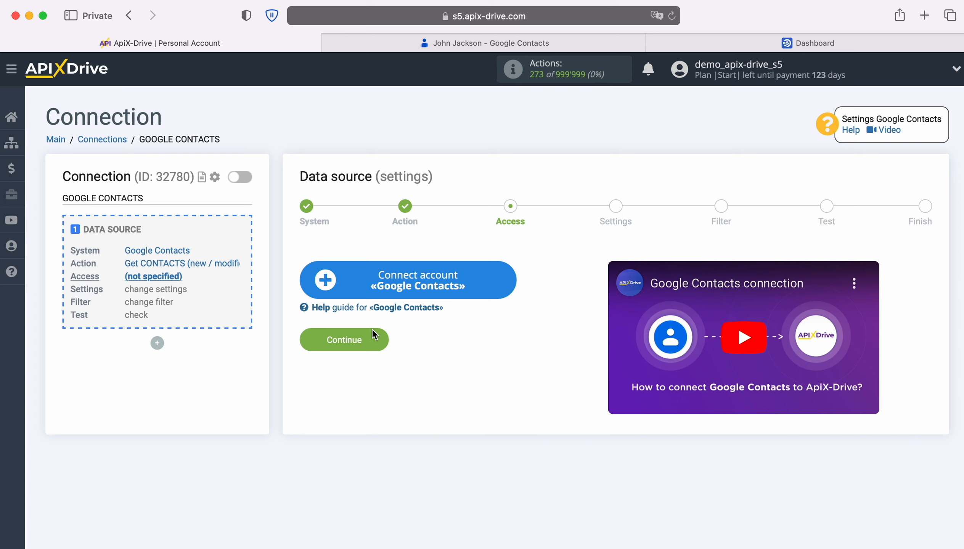
Step: Start connecting a Google Contacts account and sign in with the saved account e-mail and password
{"action": "left_click", "coordinate": [505, 280]}
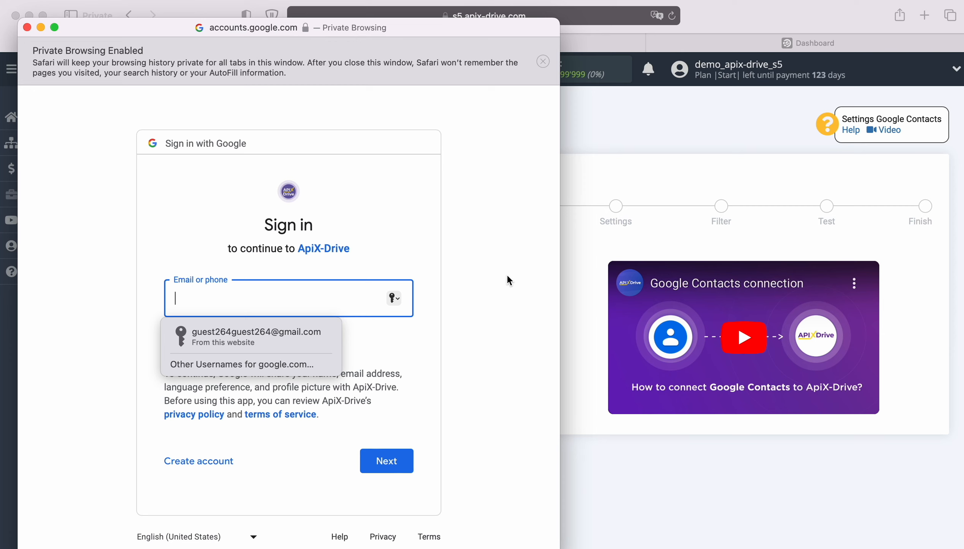
{"action": "left_click", "coordinate": [315, 337]}
{"action": "left_click", "coordinate": [386, 459]}
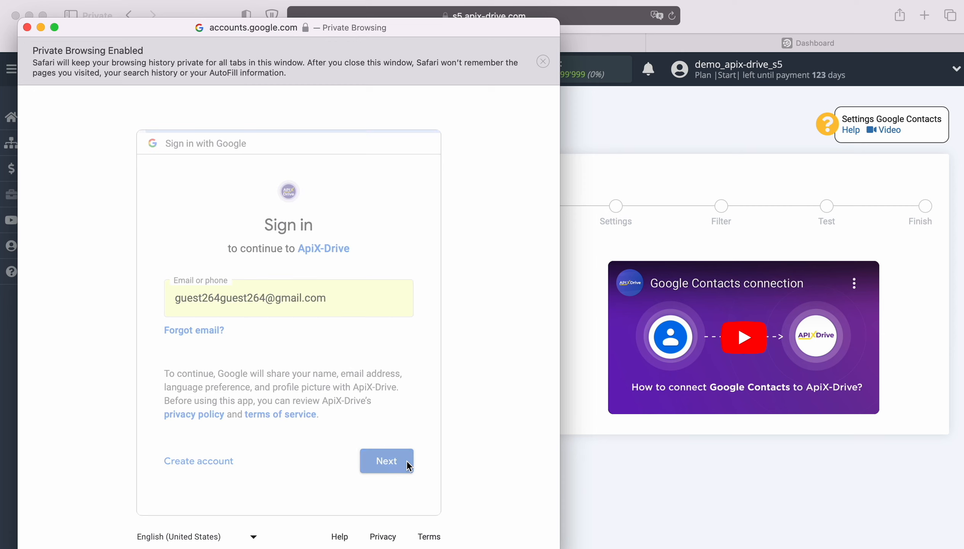
{"action": "left_click", "coordinate": [325, 341]}
{"action": "left_click", "coordinate": [408, 474]}
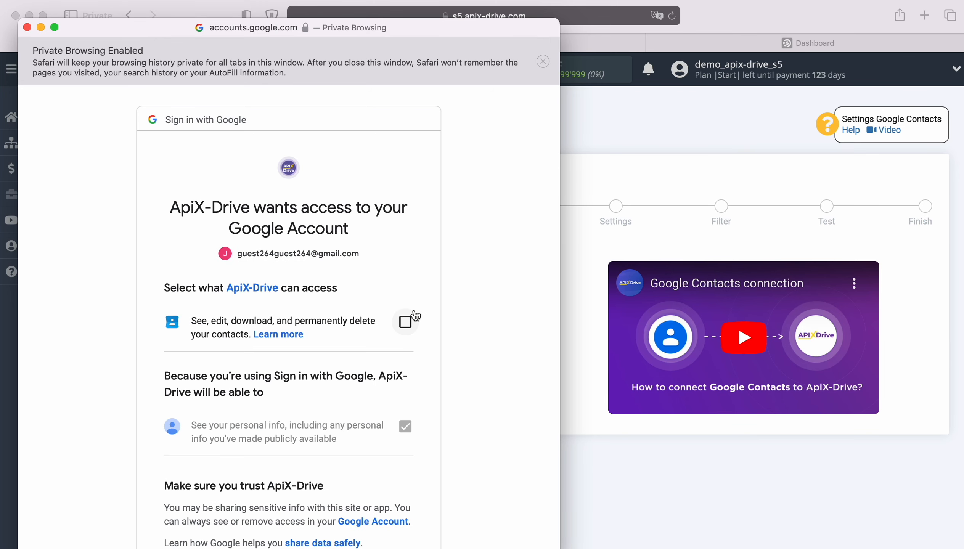
Step: Grant ApiX-Drive permission to see, edit, download and permanently delete the Google account's contacts
{"action": "left_click", "coordinate": [405, 322]}
{"action": "scroll", "coordinate": [462, 418], "scroll_direction": "down", "scroll_amount": 3}
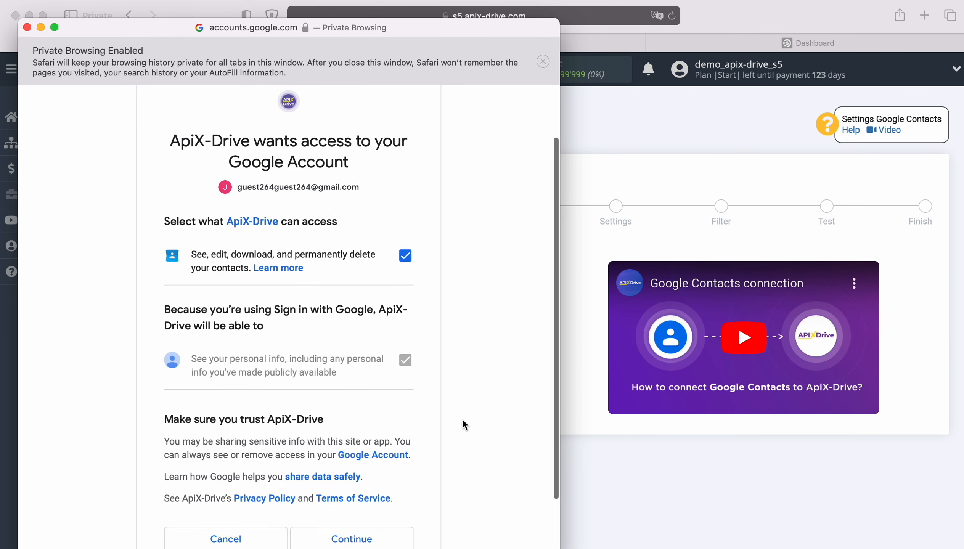
{"action": "left_click", "coordinate": [383, 512]}
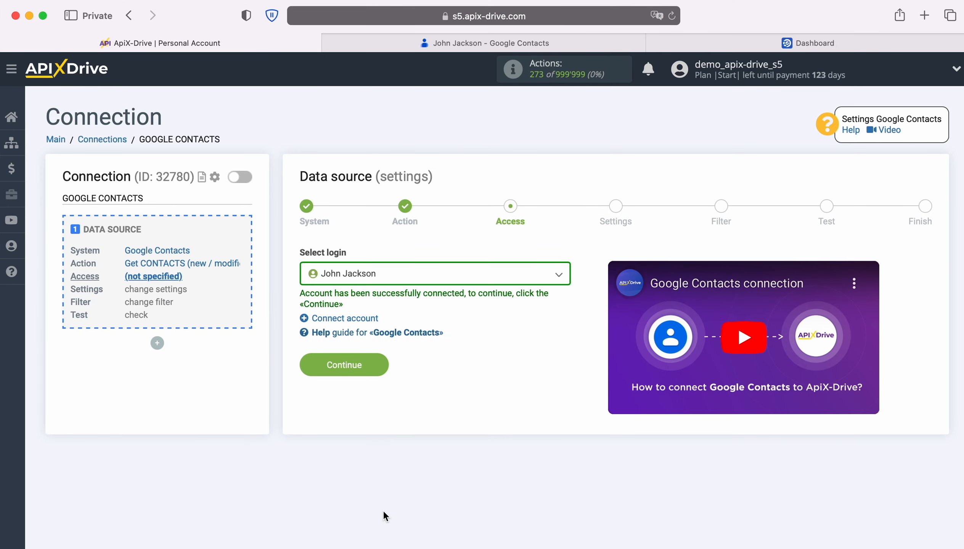
Step: Select the connected Google account as the data source login and continue to the settings stage
{"action": "left_click", "coordinate": [432, 280]}
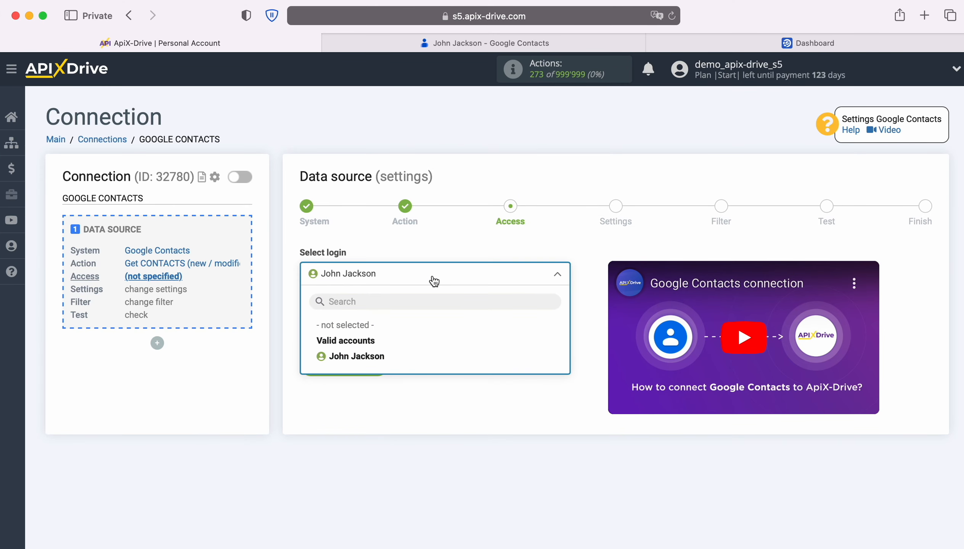
{"action": "left_click", "coordinate": [378, 356]}
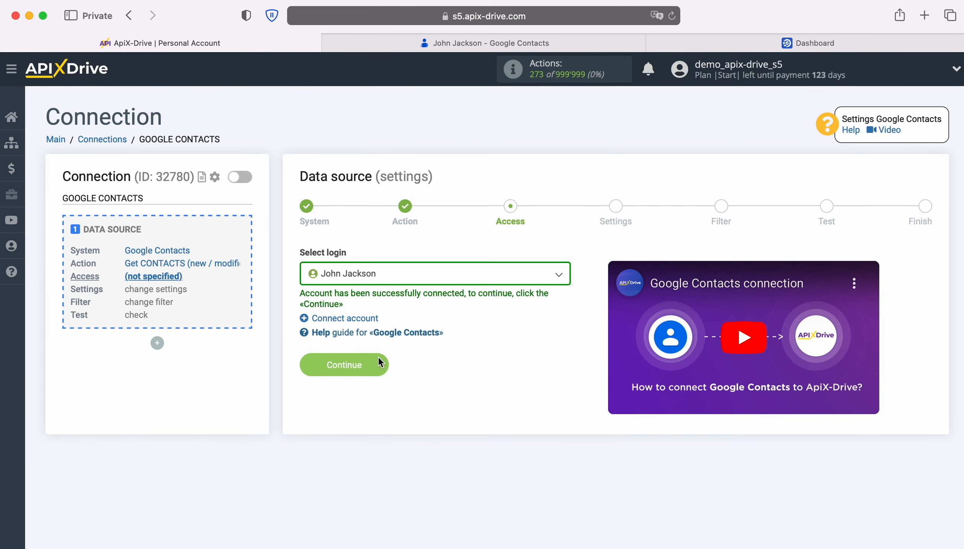
{"action": "left_click", "coordinate": [379, 363]}
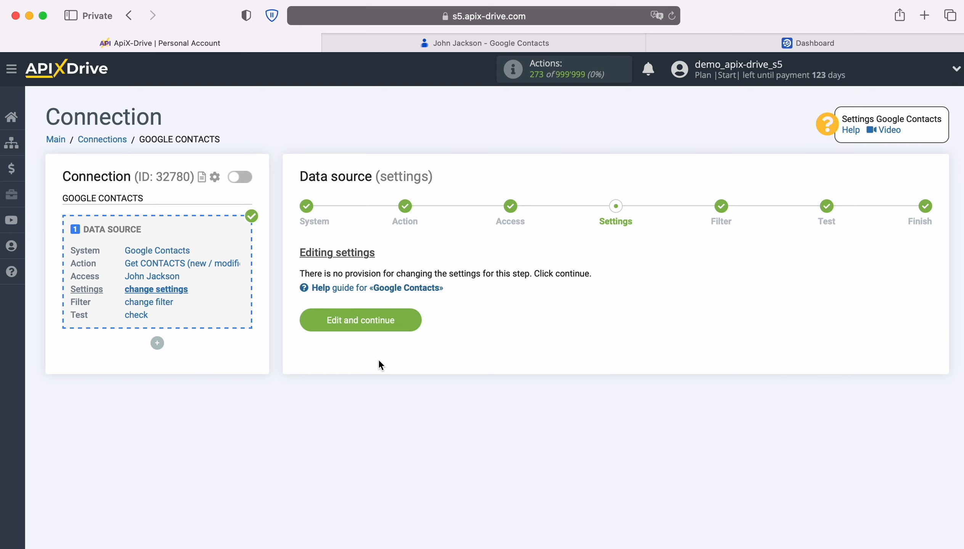
Step: Continue past the source settings and filter without adding conditions, then review and accept the Google Contacts test data
{"action": "left_click", "coordinate": [414, 318]}
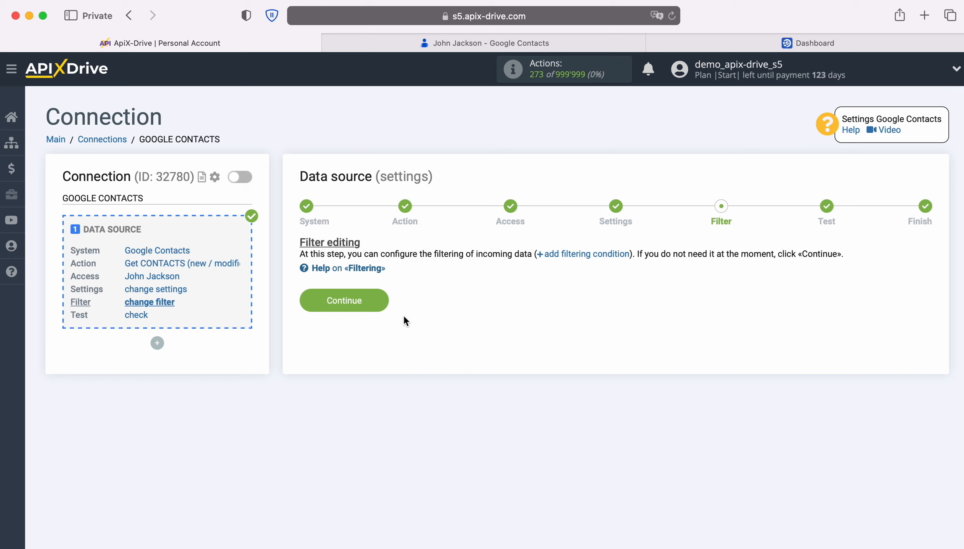
{"action": "left_click", "coordinate": [383, 293]}
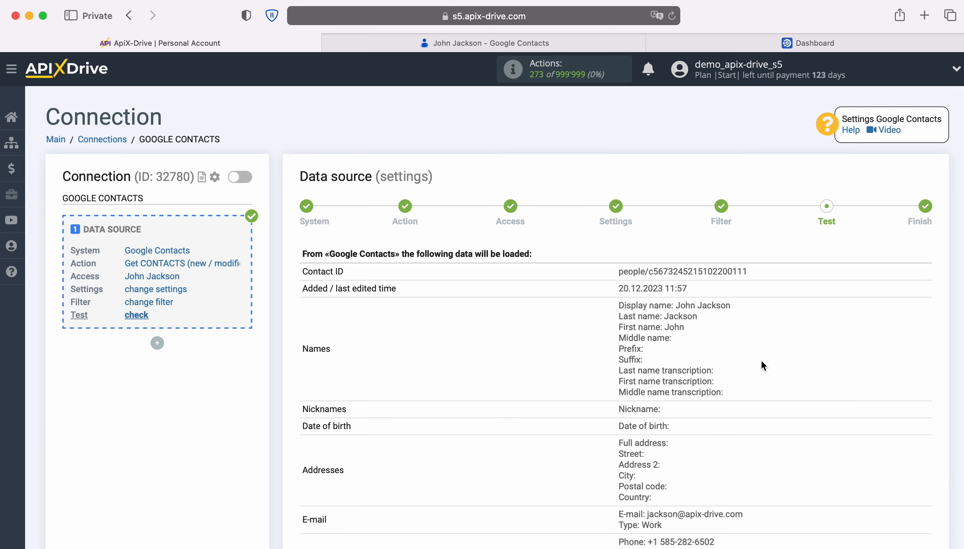
{"action": "scroll", "coordinate": [907, 366], "scroll_direction": "down", "scroll_amount": 5}
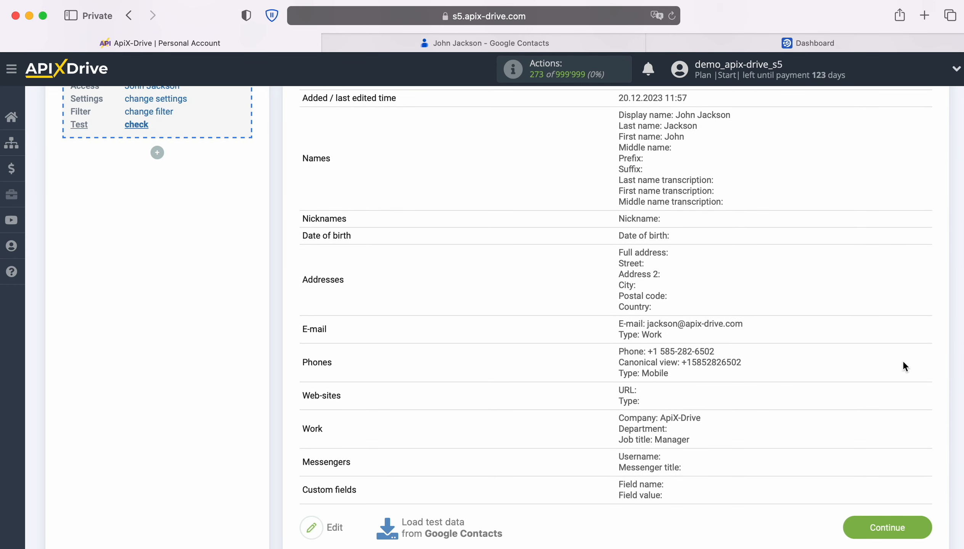
{"action": "left_click", "coordinate": [928, 527]}
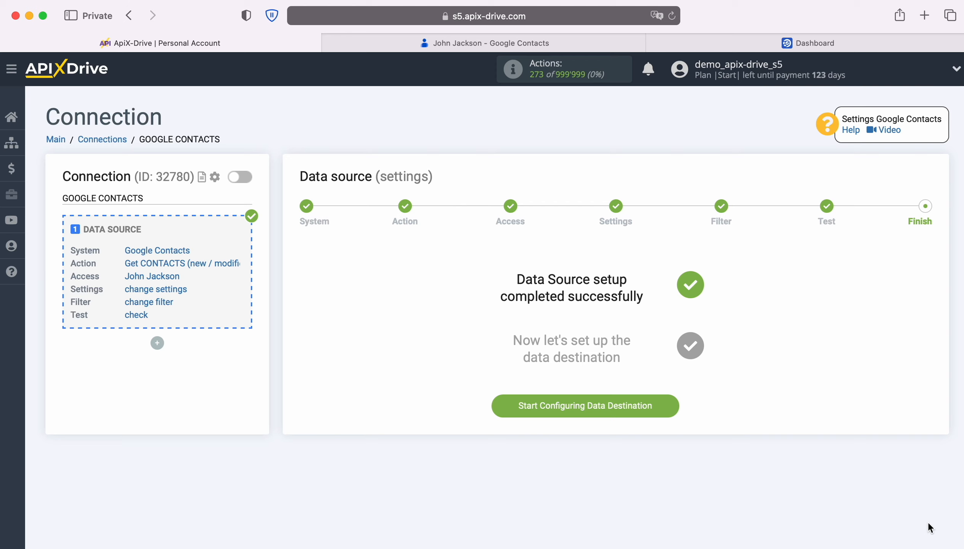
Step: Start configuring the data destination and choose eSputnik as its system
{"action": "left_click", "coordinate": [675, 398]}
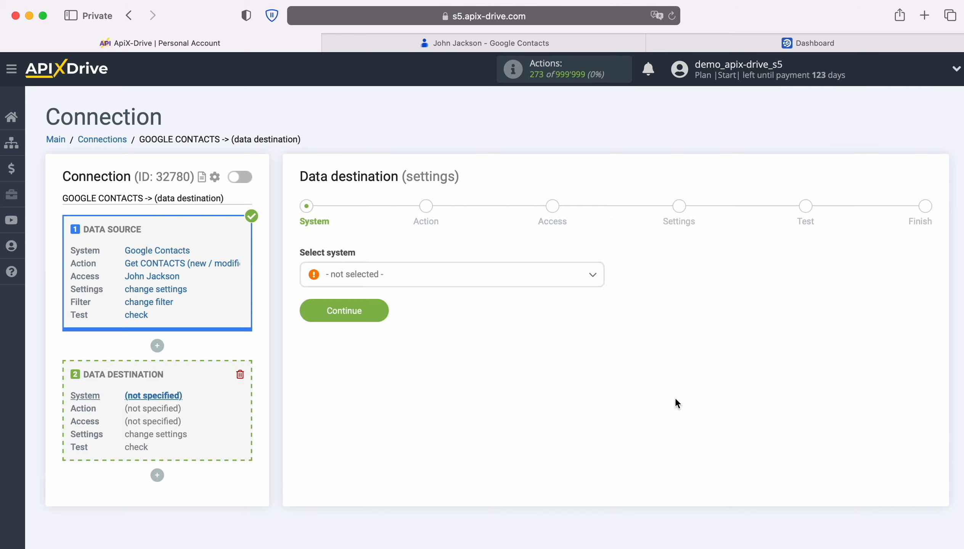
{"action": "left_click", "coordinate": [484, 278]}
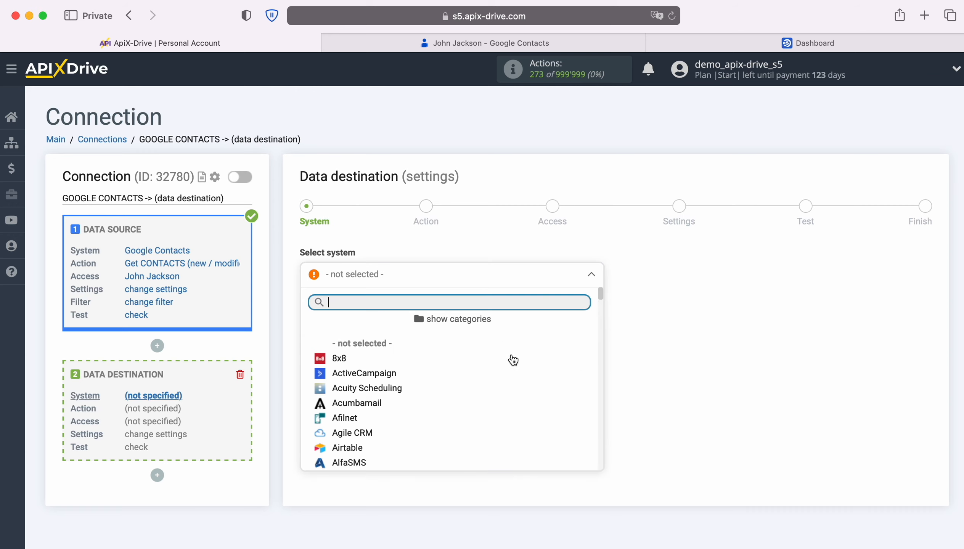
{"action": "scroll", "coordinate": [512, 359], "scroll_direction": "down", "scroll_amount": 5}
{"action": "scroll", "coordinate": [536, 379], "scroll_direction": "down", "scroll_amount": 10}
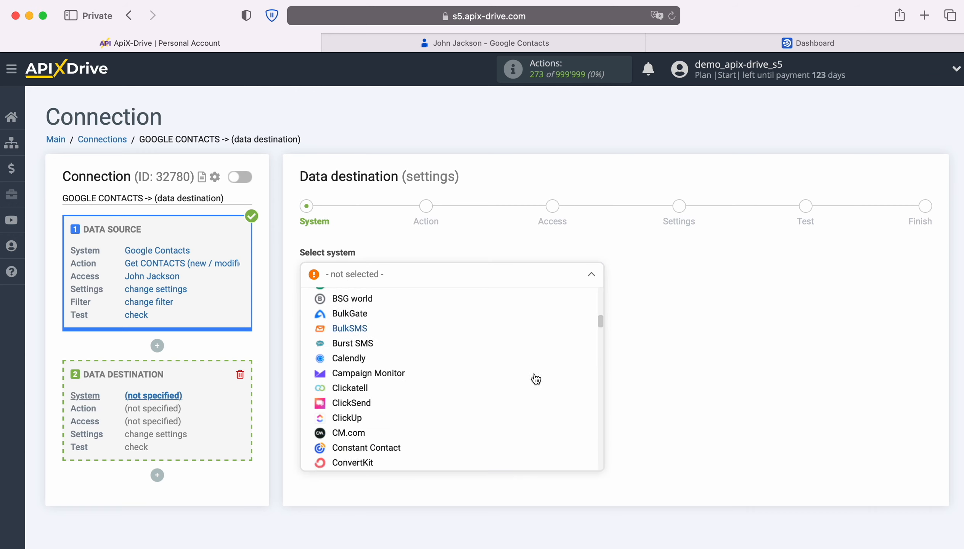
{"action": "scroll", "coordinate": [536, 378], "scroll_direction": "down", "scroll_amount": 2}
{"action": "left_click", "coordinate": [356, 390]}
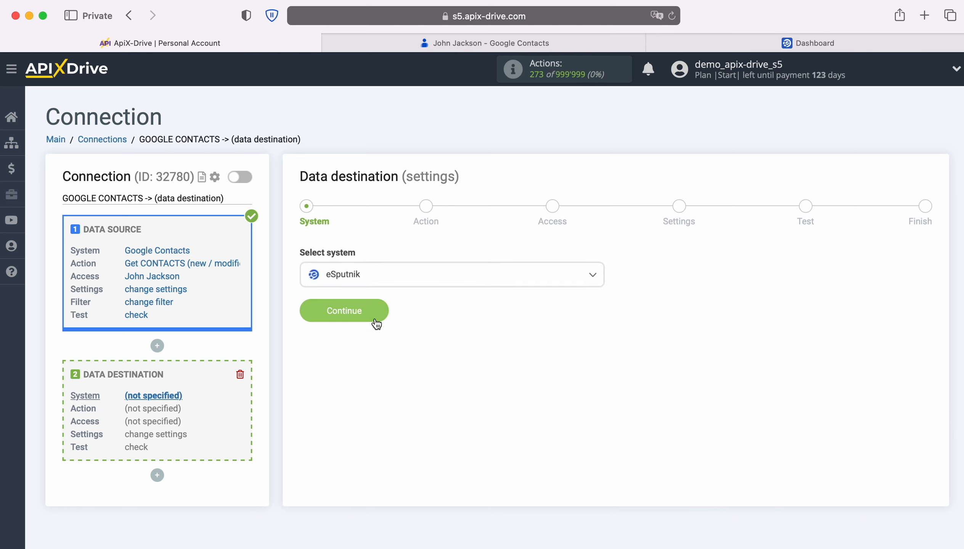
{"action": "left_click", "coordinate": [376, 313]}
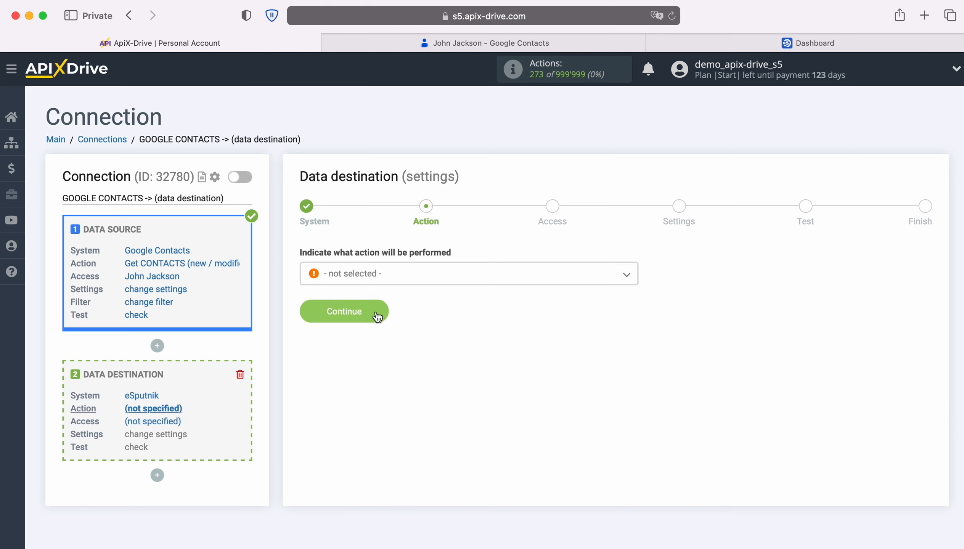
Step: Set the data destination action to Send SMS and continue to the access stage
{"action": "left_click", "coordinate": [484, 279]}
{"action": "left_click", "coordinate": [359, 362]}
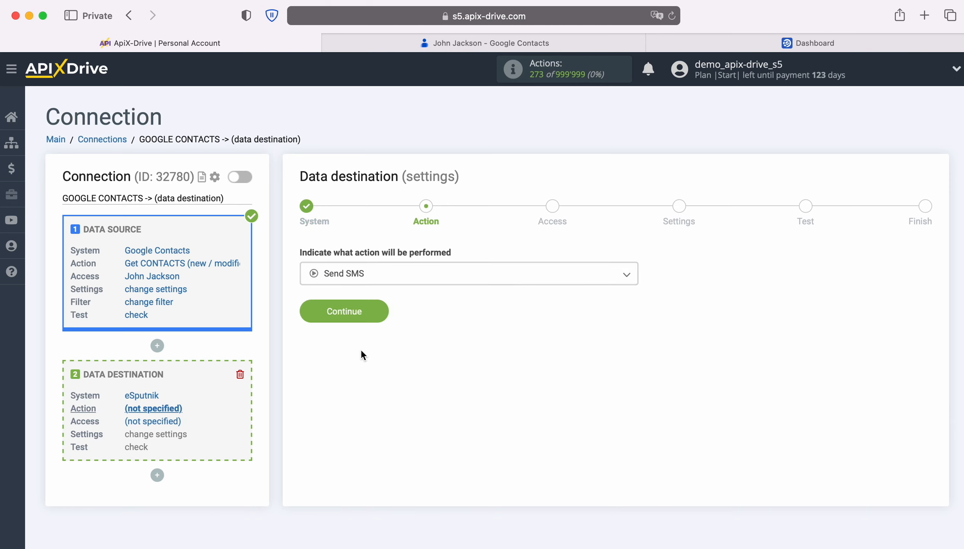
{"action": "left_click", "coordinate": [380, 313]}
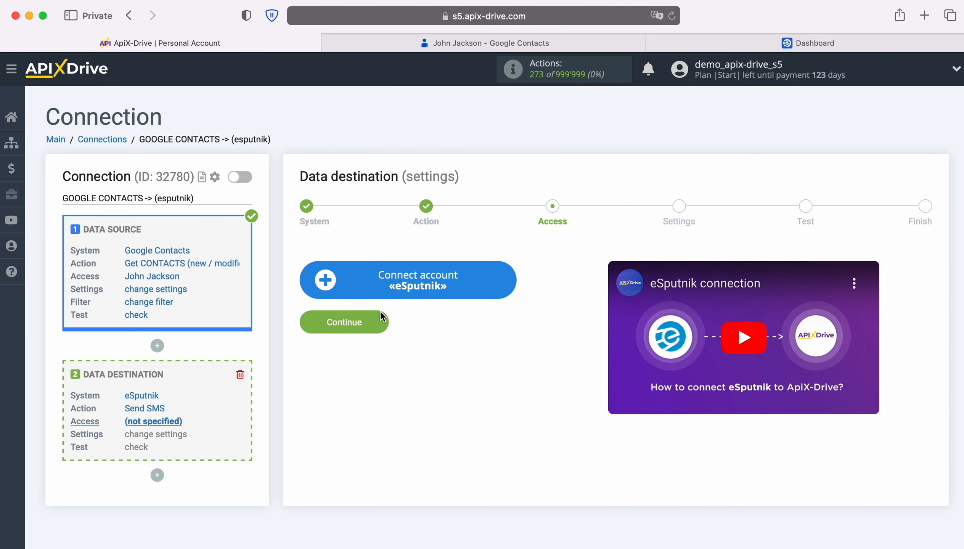
Step: Connect an eSputnik account by pasting its login e-mail and password, keeping the suggested connection name
{"action": "left_click", "coordinate": [506, 277]}
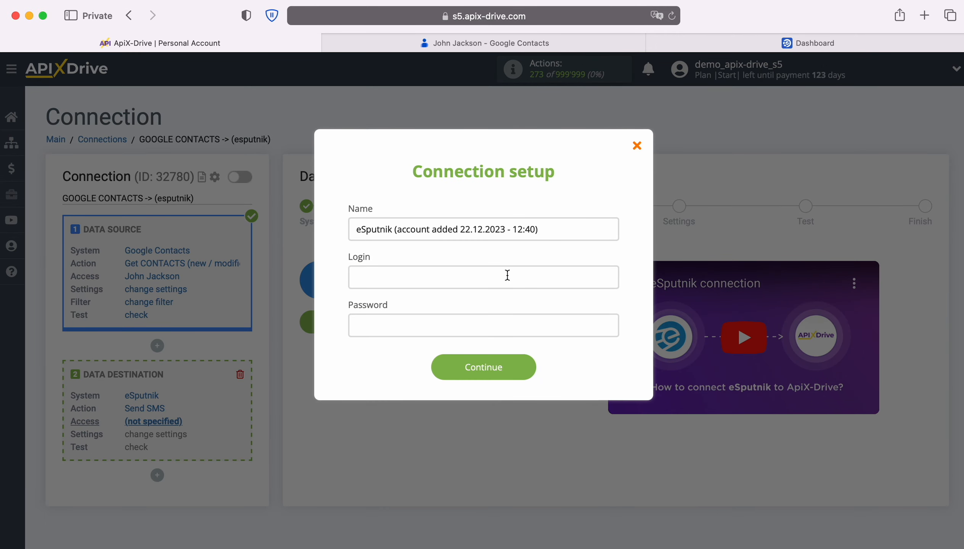
{"action": "right_click", "coordinate": [427, 276]}
{"action": "left_click", "coordinate": [473, 313]}
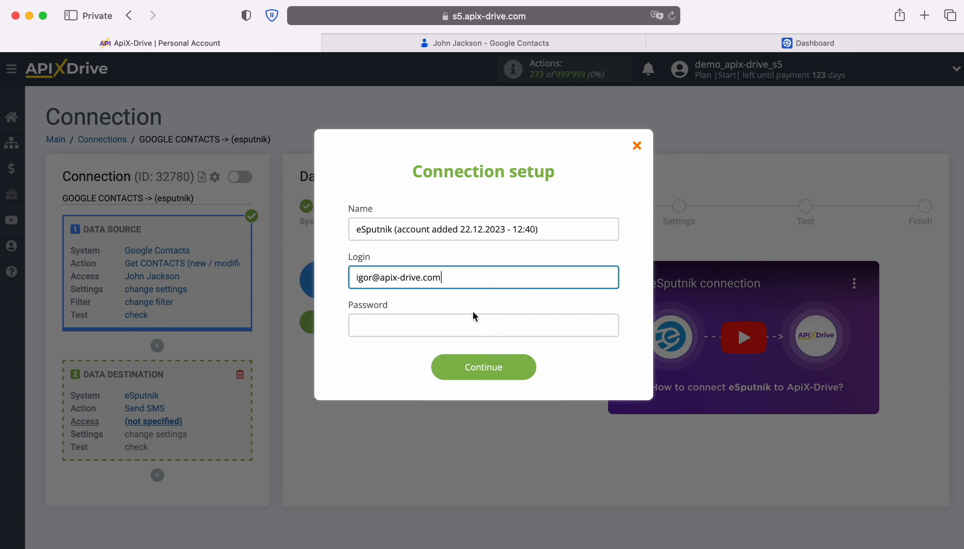
{"action": "right_click", "coordinate": [411, 318]}
{"action": "left_click", "coordinate": [431, 353]}
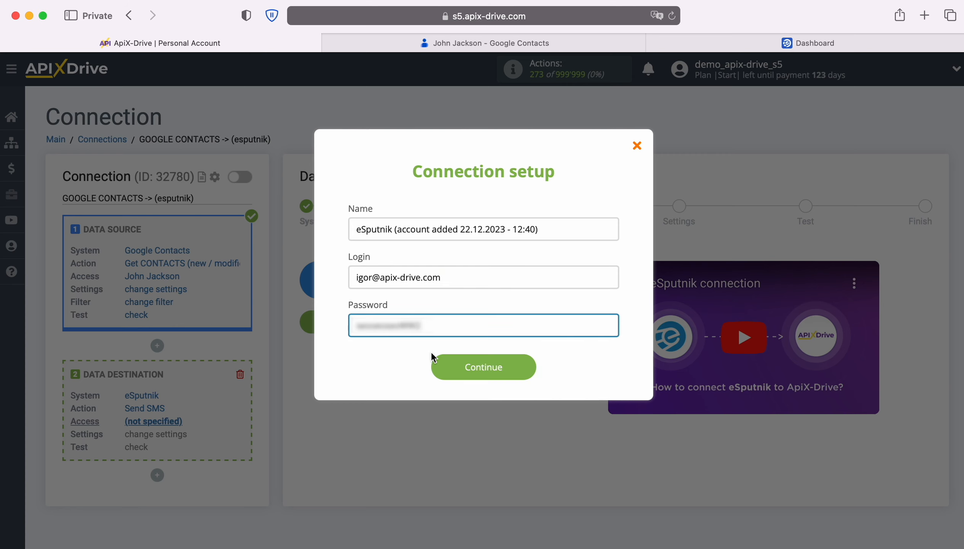
{"action": "left_click", "coordinate": [533, 365]}
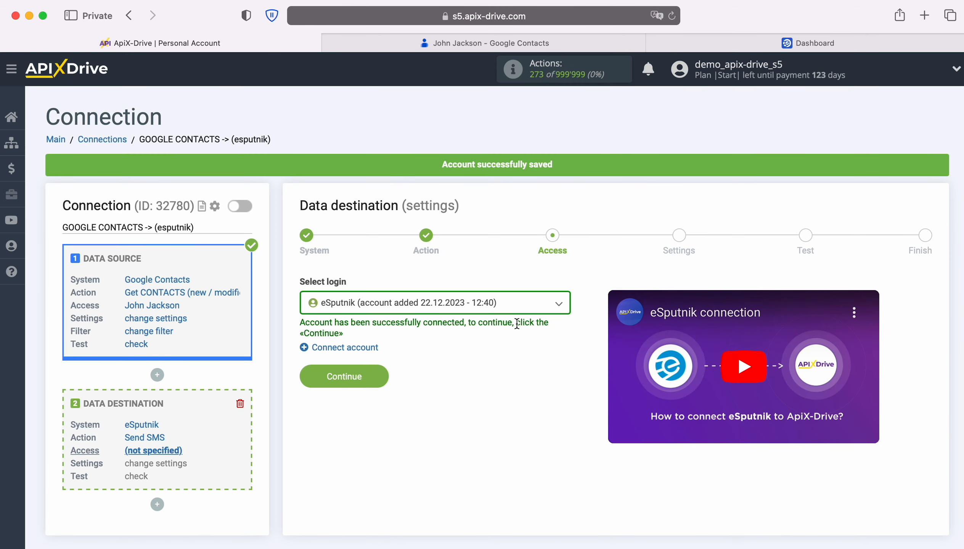
Step: Select the newly connected eSputnik account as the destination login and continue to the settings stage
{"action": "left_click", "coordinate": [515, 304]}
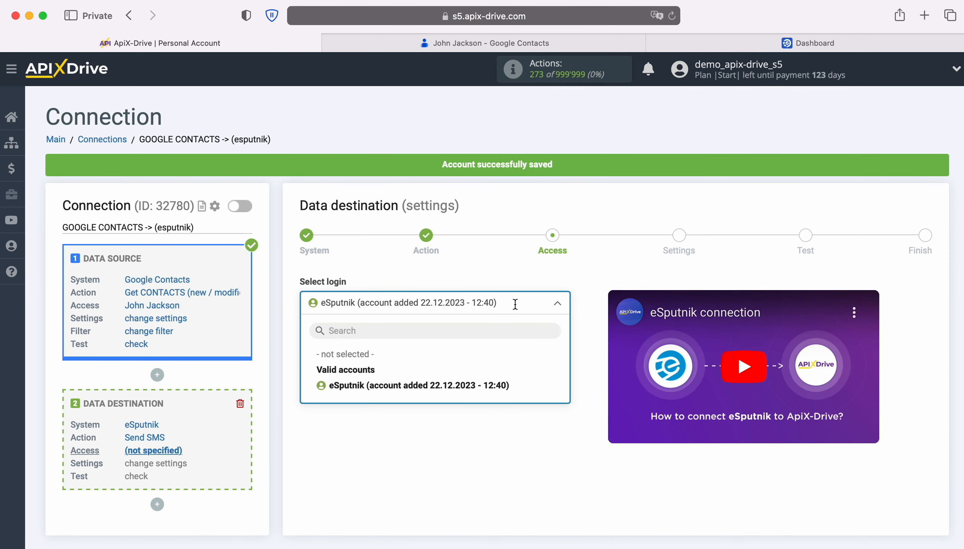
{"action": "left_click", "coordinate": [504, 386]}
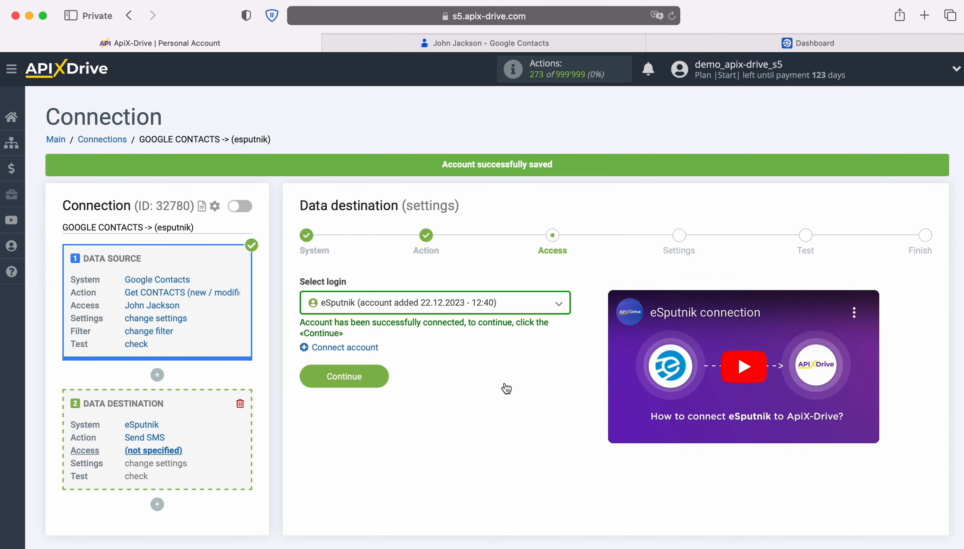
{"action": "left_click", "coordinate": [382, 376]}
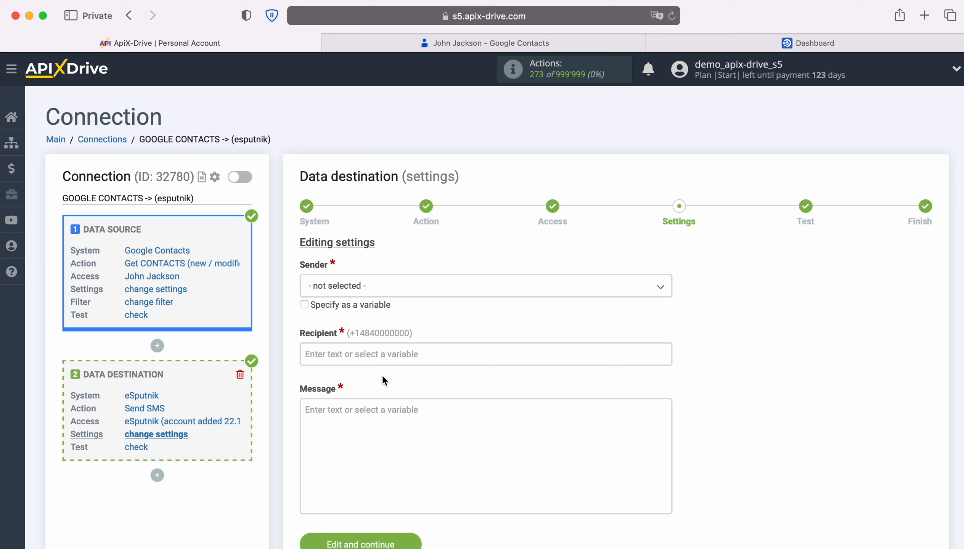
Step: Set the SMS sender to reklama in the destination settings
{"action": "left_click", "coordinate": [404, 287]}
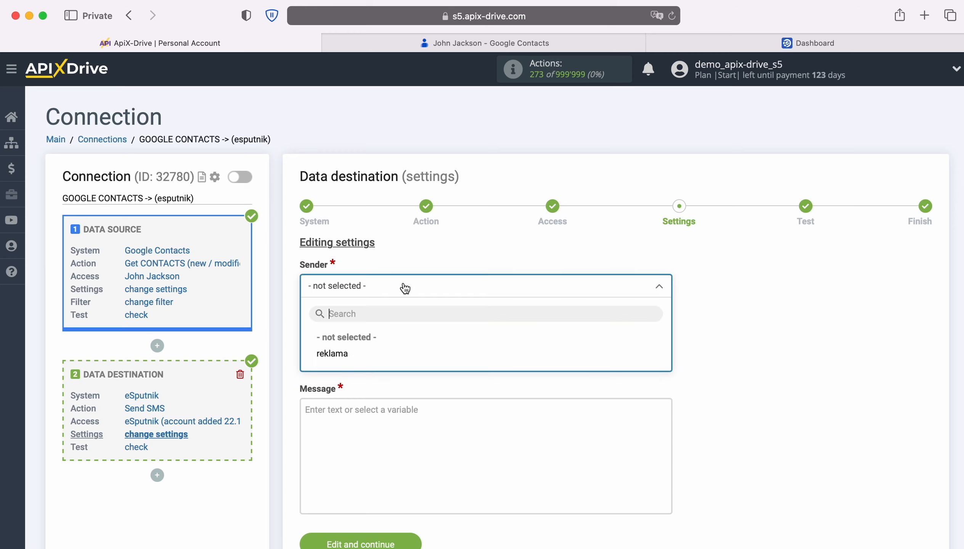
{"action": "left_click", "coordinate": [332, 353]}
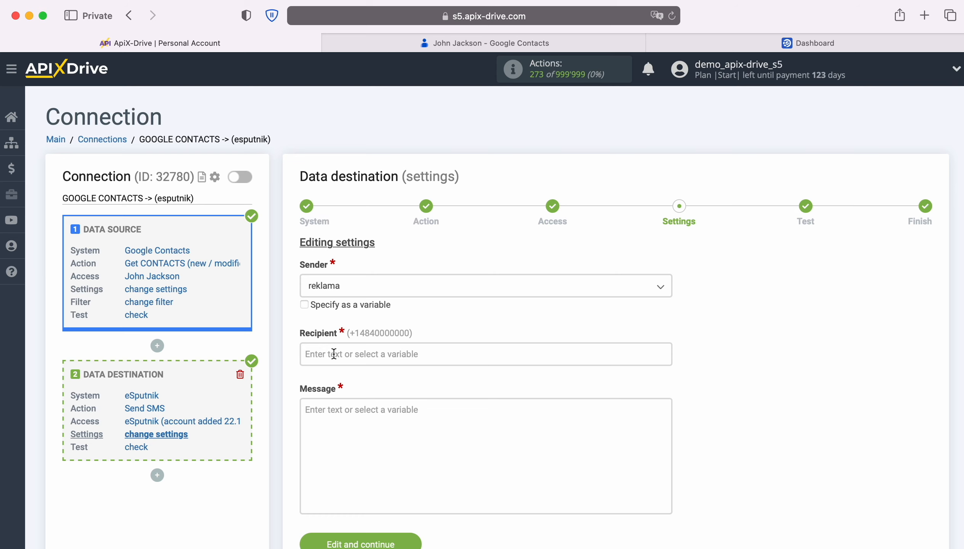
Step: Set the SMS recipient to the Phone variable from the Google Contacts data source
{"action": "left_click", "coordinate": [334, 354]}
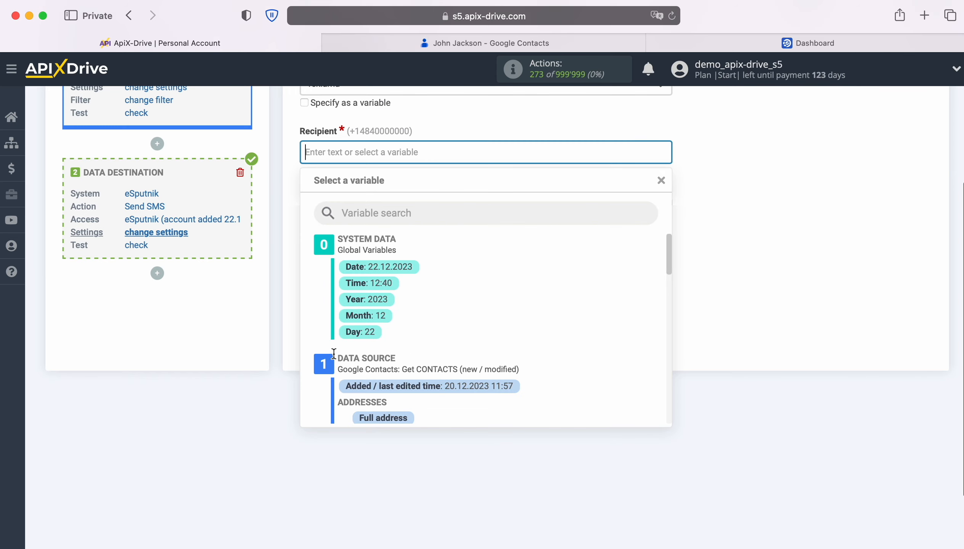
{"action": "scroll", "coordinate": [616, 359], "scroll_direction": "down", "scroll_amount": 3}
{"action": "scroll", "coordinate": [617, 360], "scroll_direction": "down", "scroll_amount": 5}
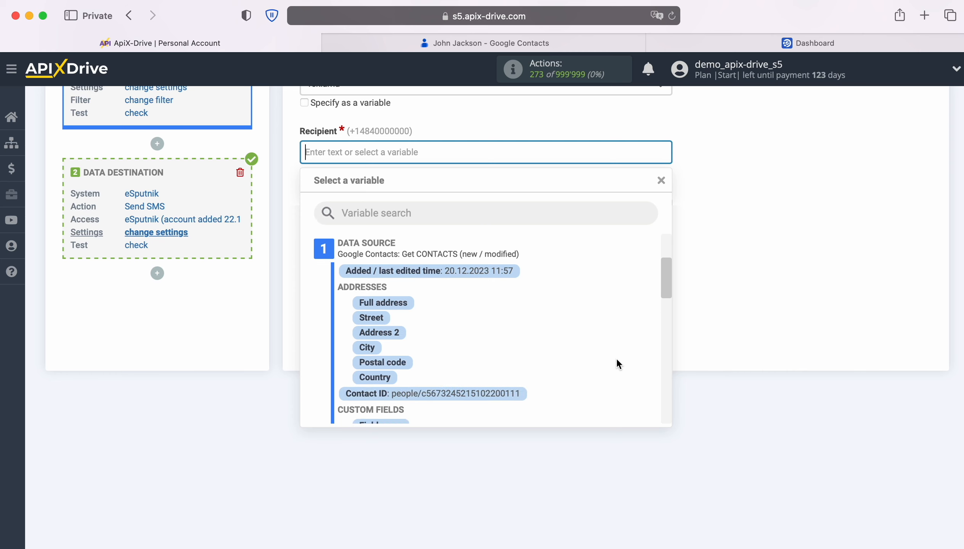
{"action": "scroll", "coordinate": [617, 360], "scroll_direction": "down", "scroll_amount": 4}
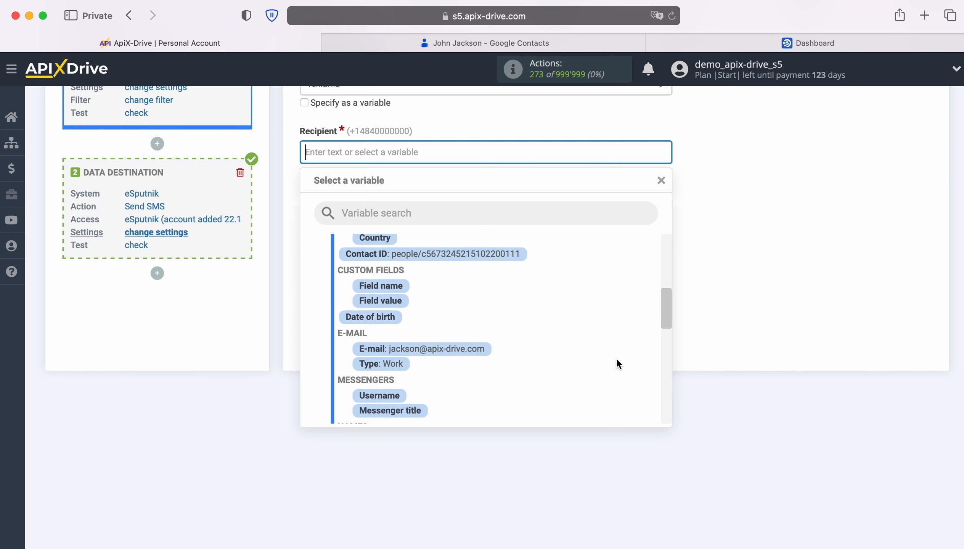
{"action": "scroll", "coordinate": [616, 357], "scroll_direction": "down", "scroll_amount": 3}
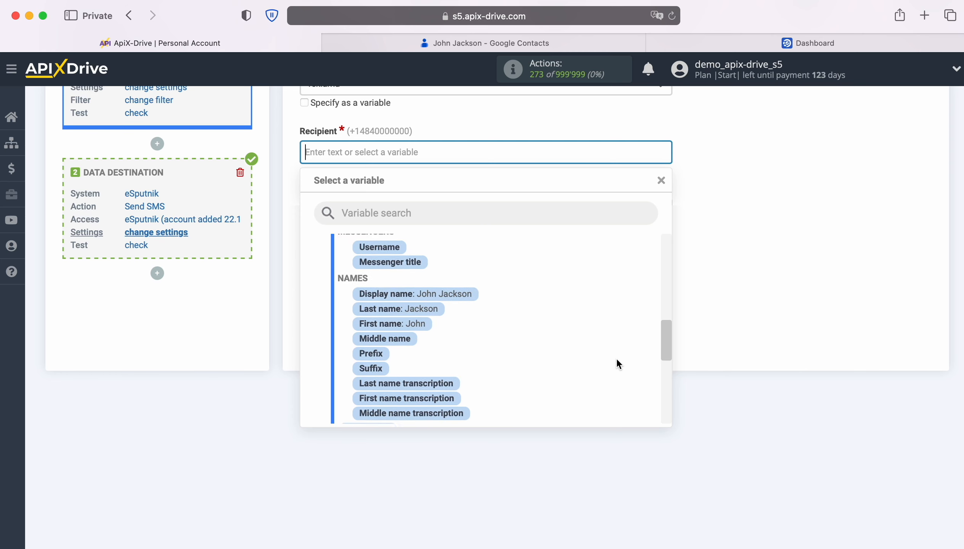
{"action": "left_click", "coordinate": [449, 366]}
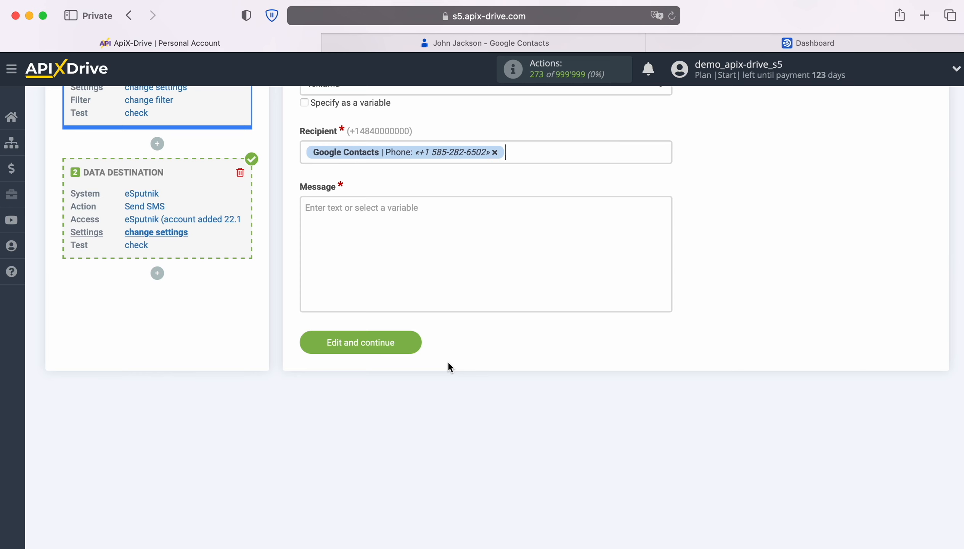
Step: Compose the message "Hello, [Google Contacts First name variable]! Thank you for your interest in our product. We will contact you shortly!"
{"action": "left_click", "coordinate": [351, 217]}
{"action": "type", "text": "Hello"}
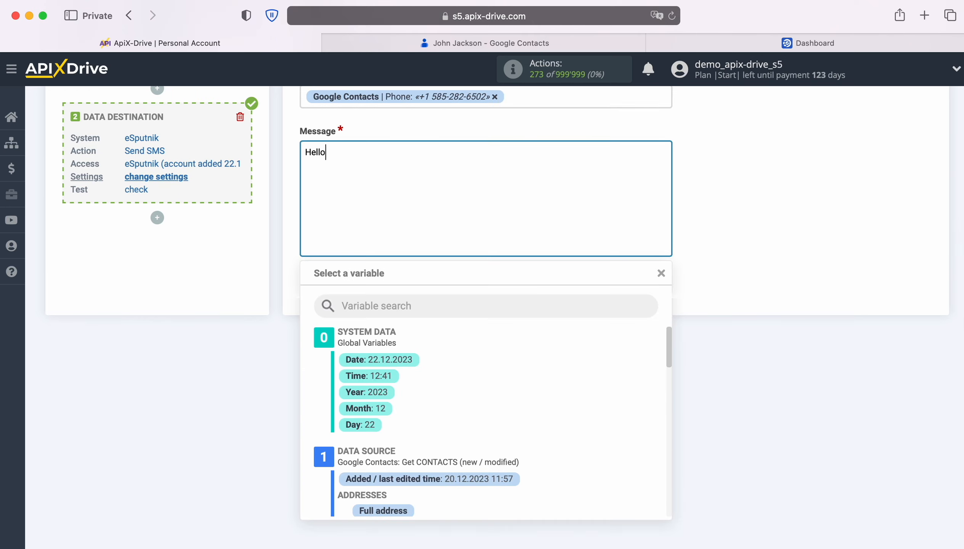
{"action": "type", "text": ","}
{"action": "scroll", "coordinate": [560, 433], "scroll_direction": "down", "scroll_amount": 5}
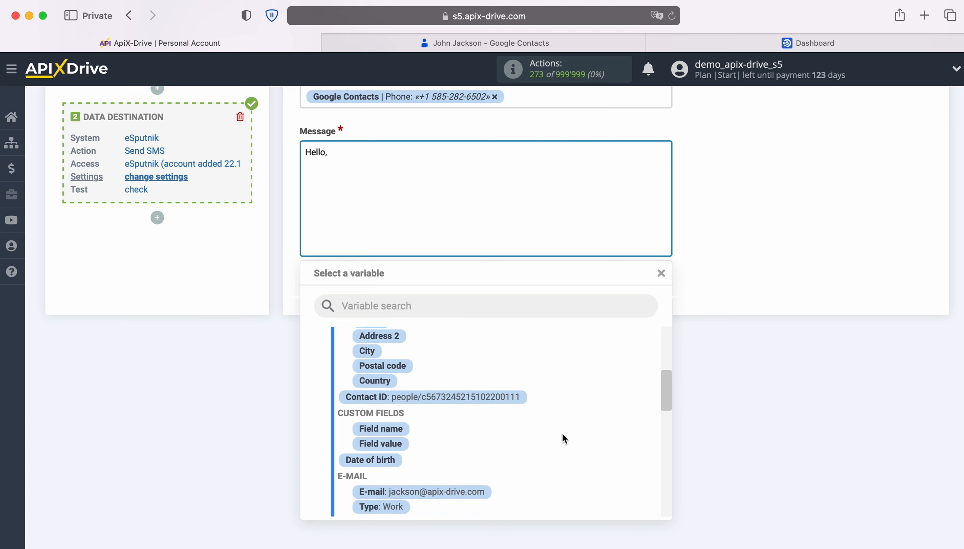
{"action": "scroll", "coordinate": [562, 433], "scroll_direction": "down", "scroll_amount": 5}
{"action": "left_click", "coordinate": [417, 460]}
{"action": "type", "text": "! Thank you for your interest in our product. We will contact you shortly!"}
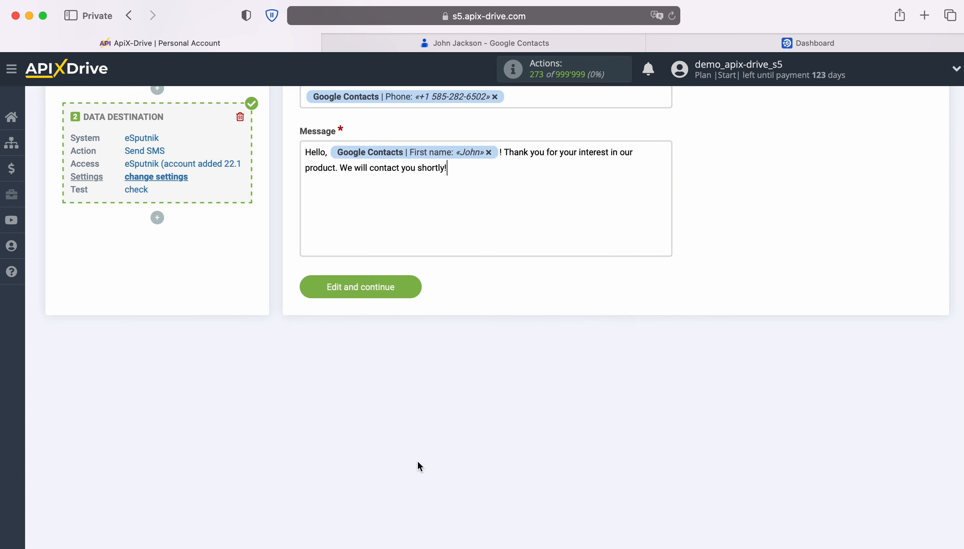
Step: Save the destination settings and send the test data to eSputnik
{"action": "left_click", "coordinate": [415, 287]}
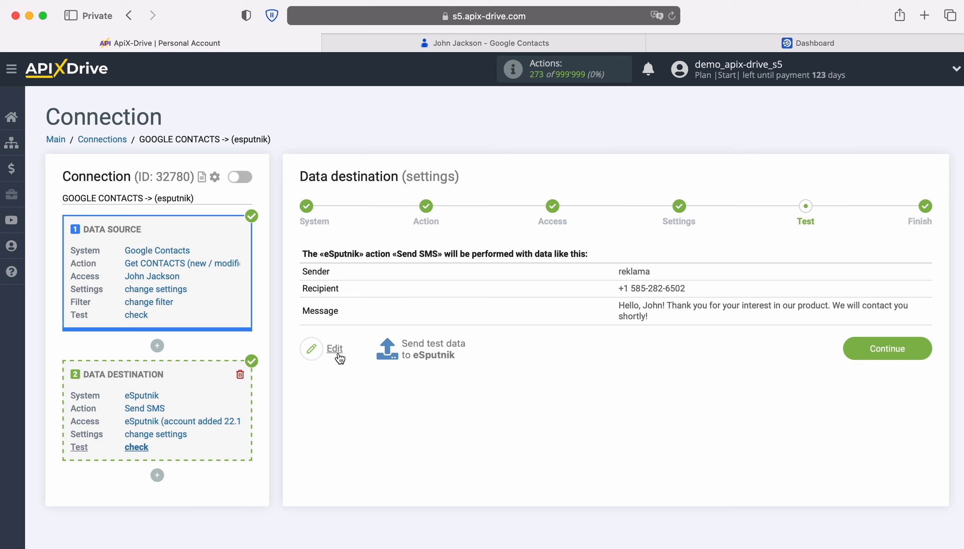
{"action": "left_click", "coordinate": [435, 346]}
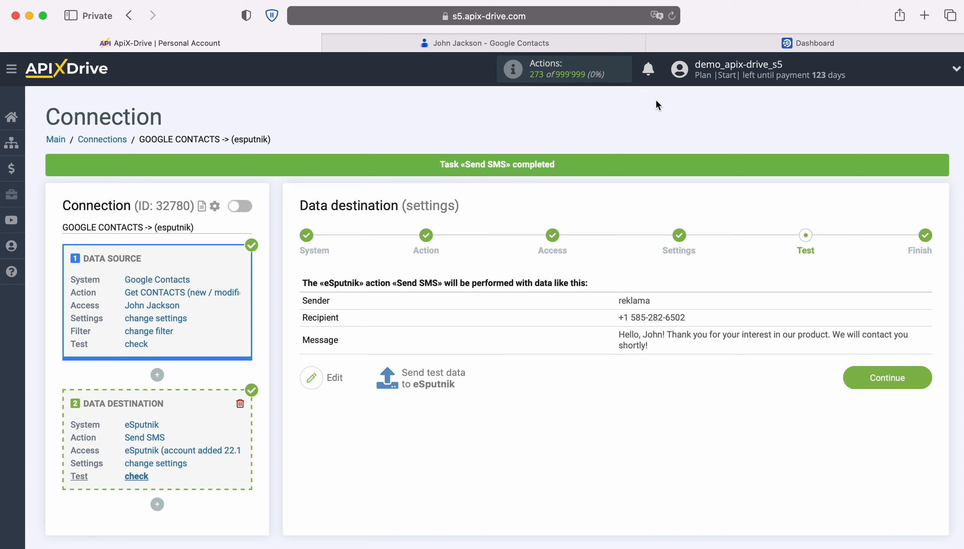
Step: Switch to eSputnik and check the test SMS in the activity of the contact in the all contacts list
{"action": "left_click", "coordinate": [680, 42]}
{"action": "mouse_move", "coordinate": [276, 72]}
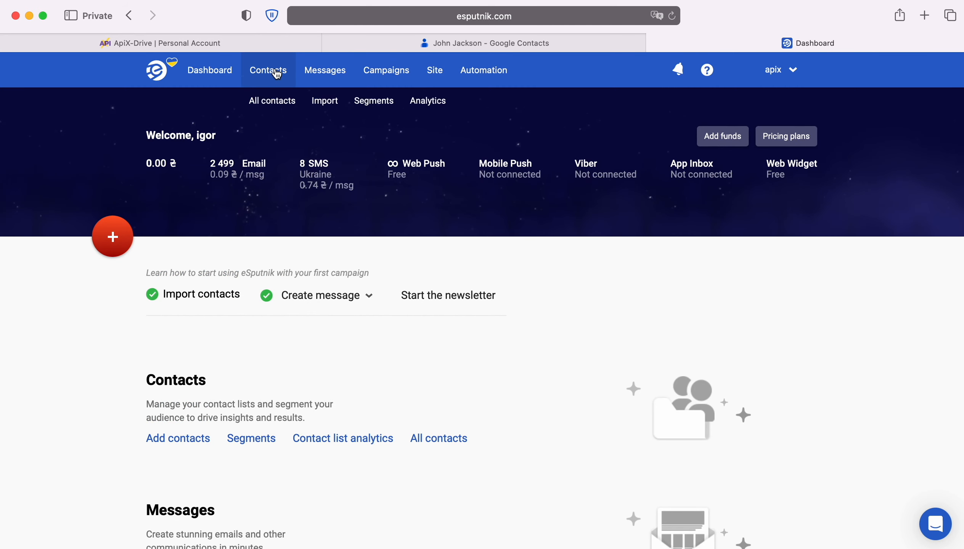
{"action": "left_click", "coordinate": [269, 100]}
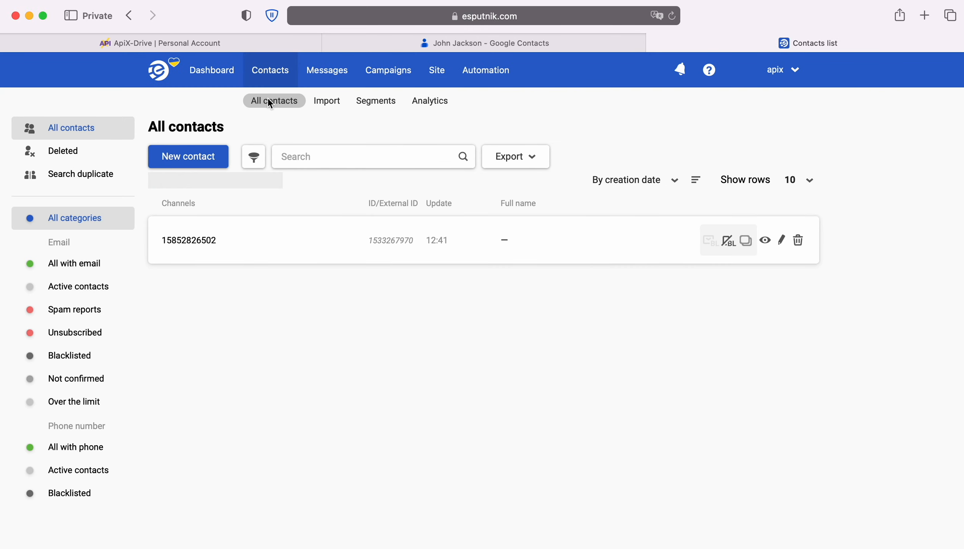
{"action": "left_click", "coordinate": [783, 242]}
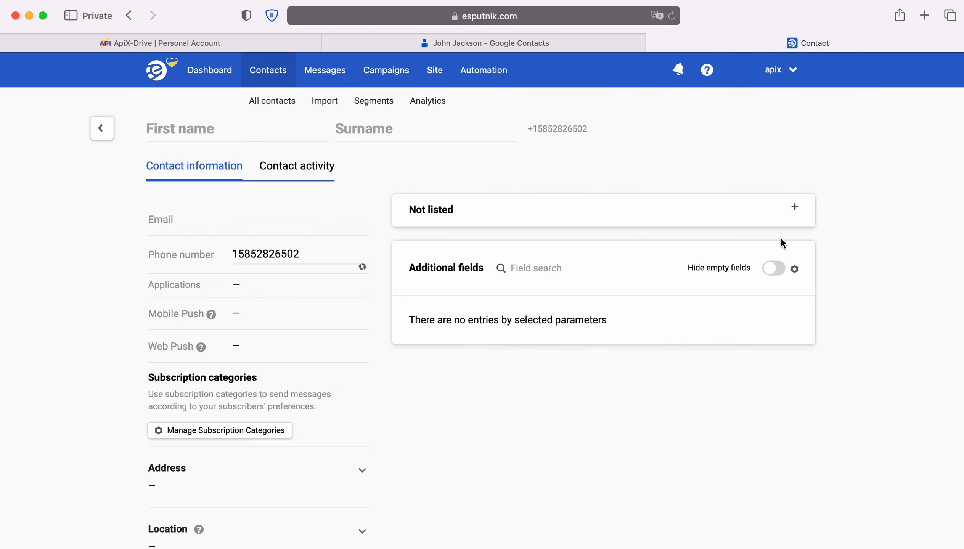
{"action": "left_click", "coordinate": [305, 168]}
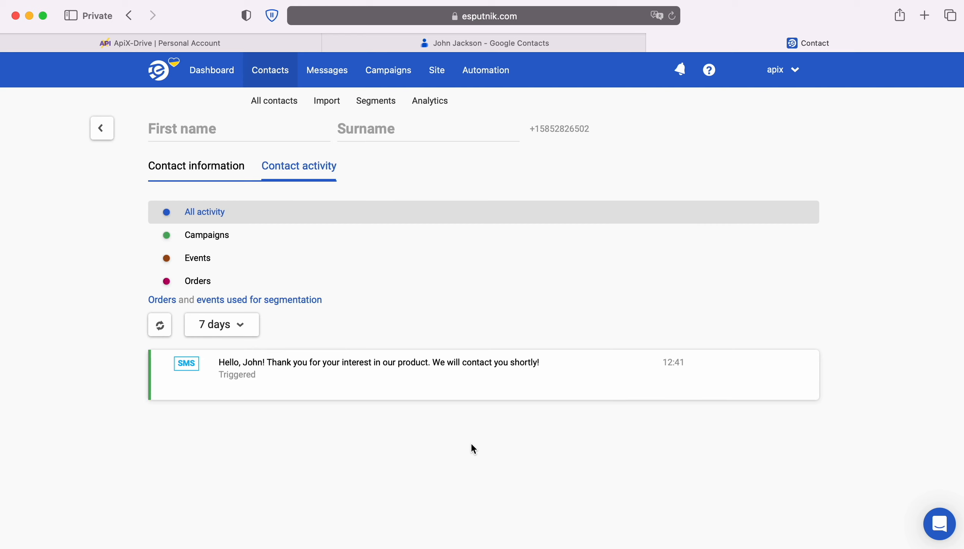
Step: Return to ApiX-Drive, finish the data destination setup and enable auto-update for the connection
{"action": "left_click", "coordinate": [180, 43]}
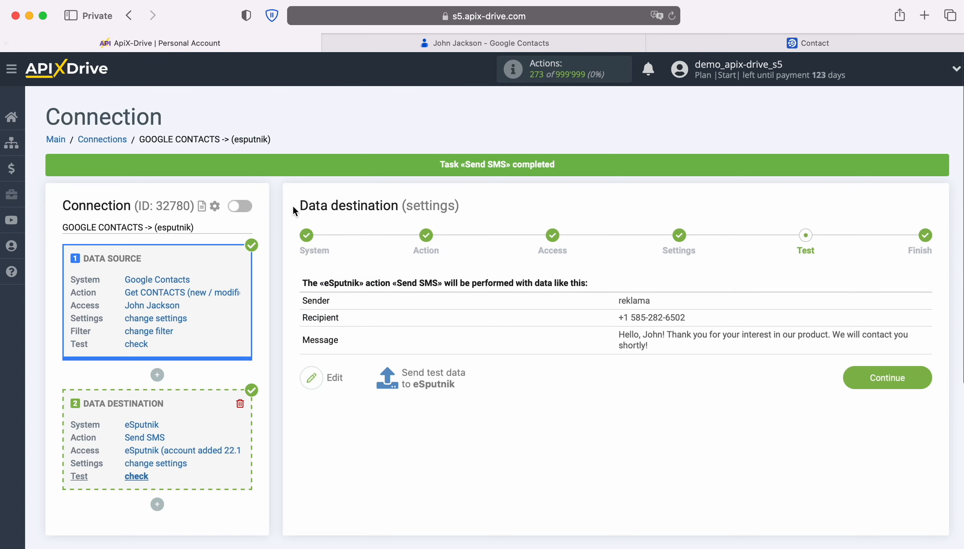
{"action": "left_click", "coordinate": [912, 385]}
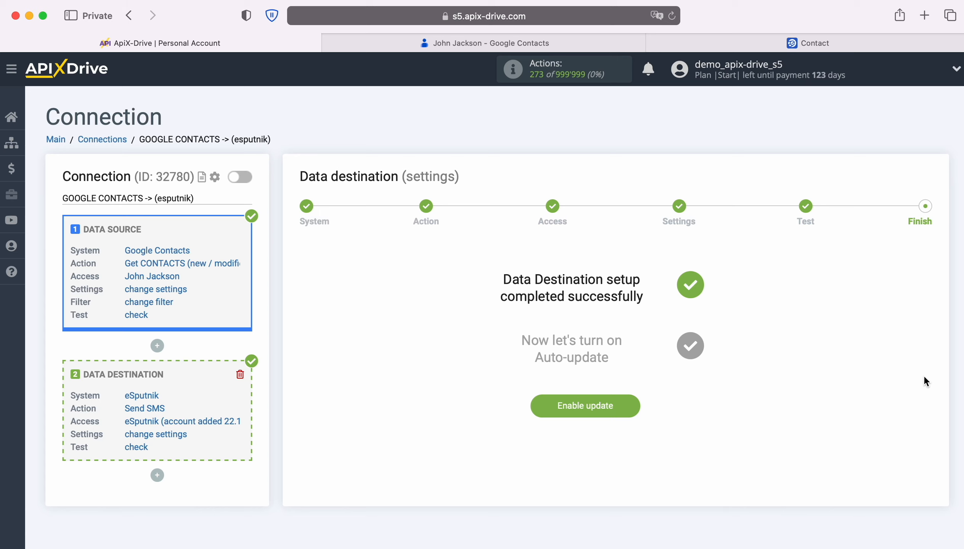
{"action": "left_click", "coordinate": [636, 405]}
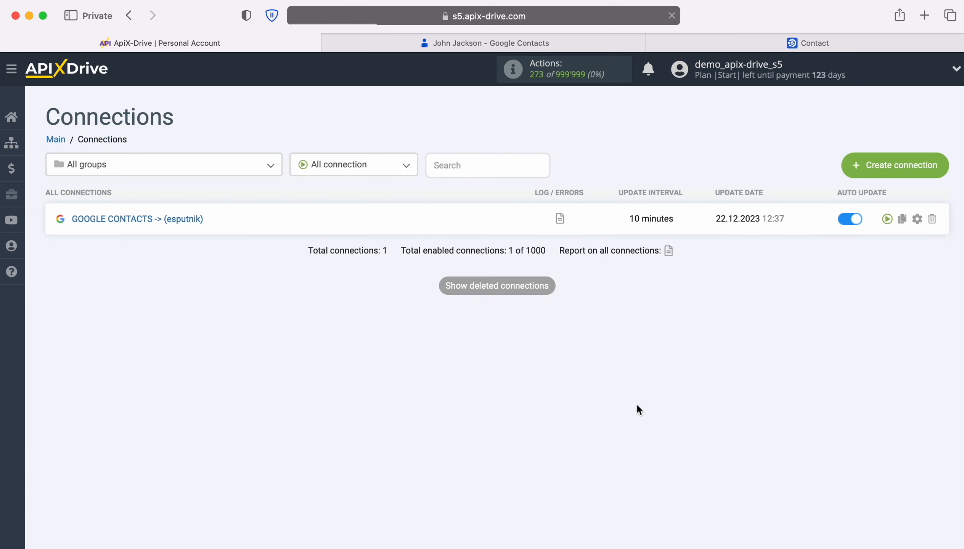
Step: Set the update interval of the GOOGLE CONTACTS -> (esputnik) connection to 5 minutes
{"action": "left_click", "coordinate": [918, 218]}
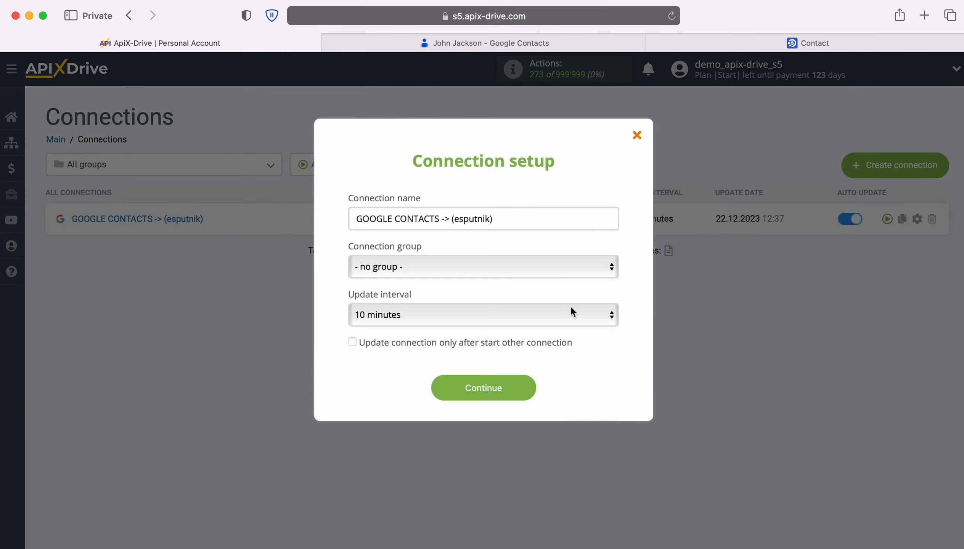
{"action": "left_click", "coordinate": [551, 311]}
{"action": "left_click", "coordinate": [543, 295]}
{"action": "left_click", "coordinate": [531, 389]}
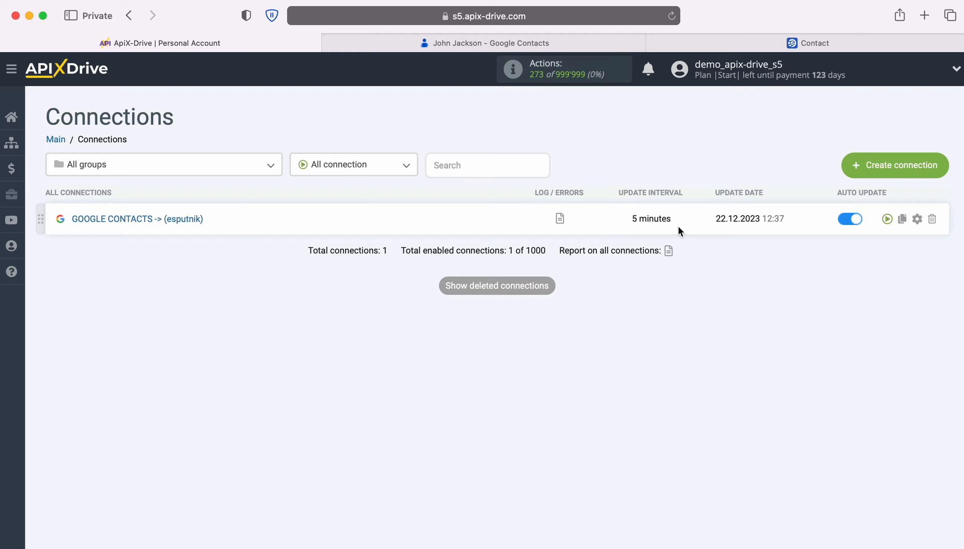